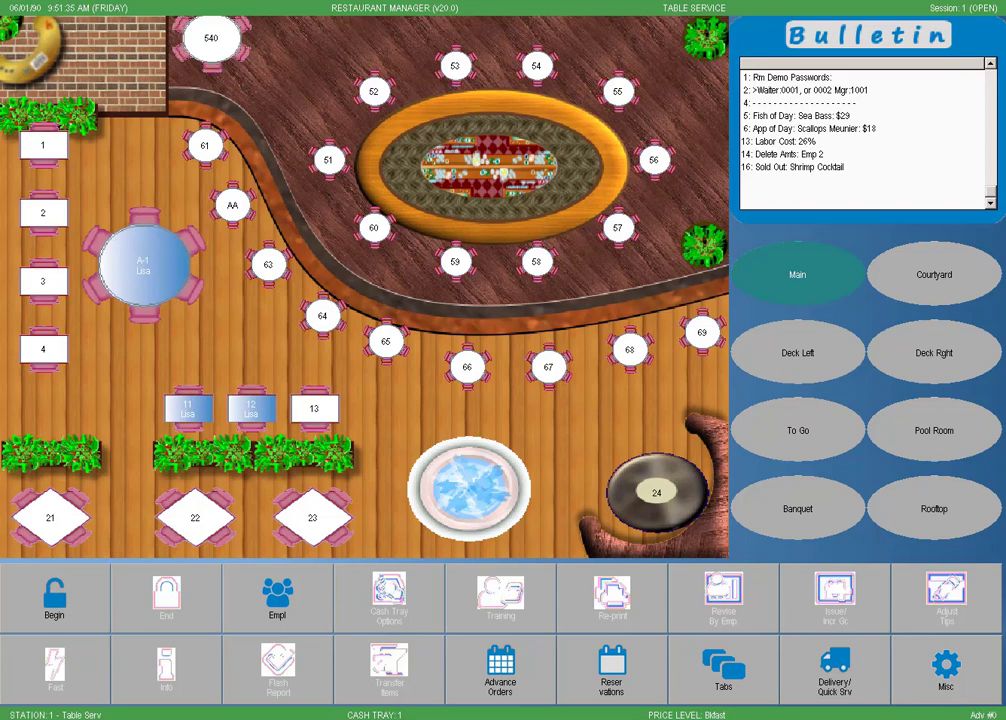
Step: Open Table 11's order from the floor plan by entering the server password
{"action": "left_click", "coordinate": [190, 414]}
{"action": "type", "text": "0001"}
{"action": "key", "text": "Return"}
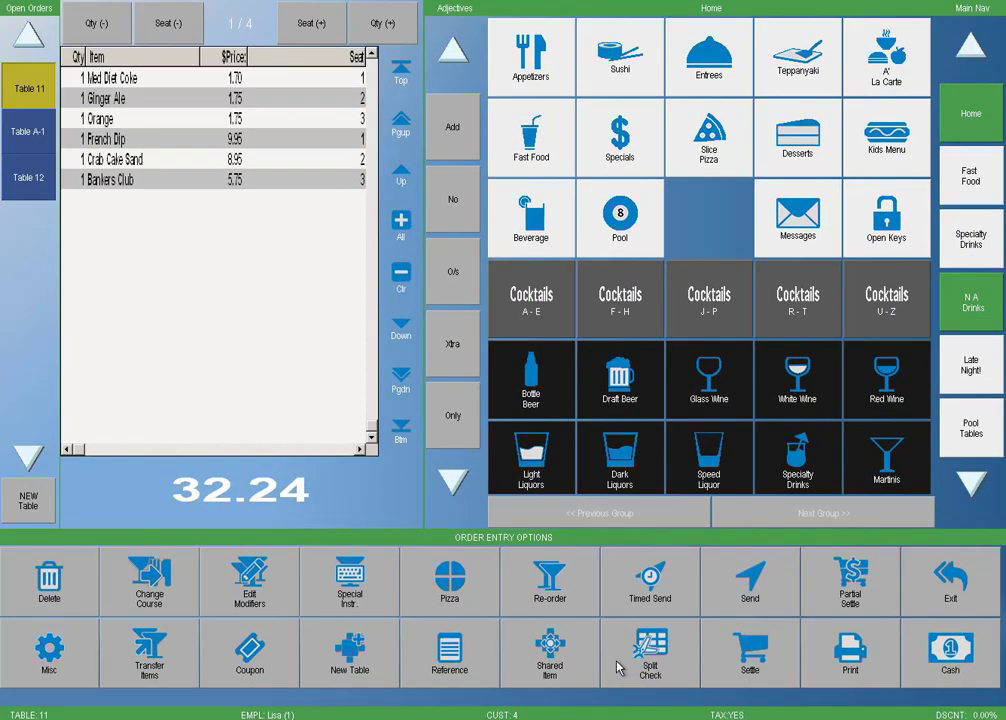
Step: Split Table 11 by seat into checks 11:1–11:3, review each seat, and return to the floor plan
{"action": "left_click", "coordinate": [620, 666]}
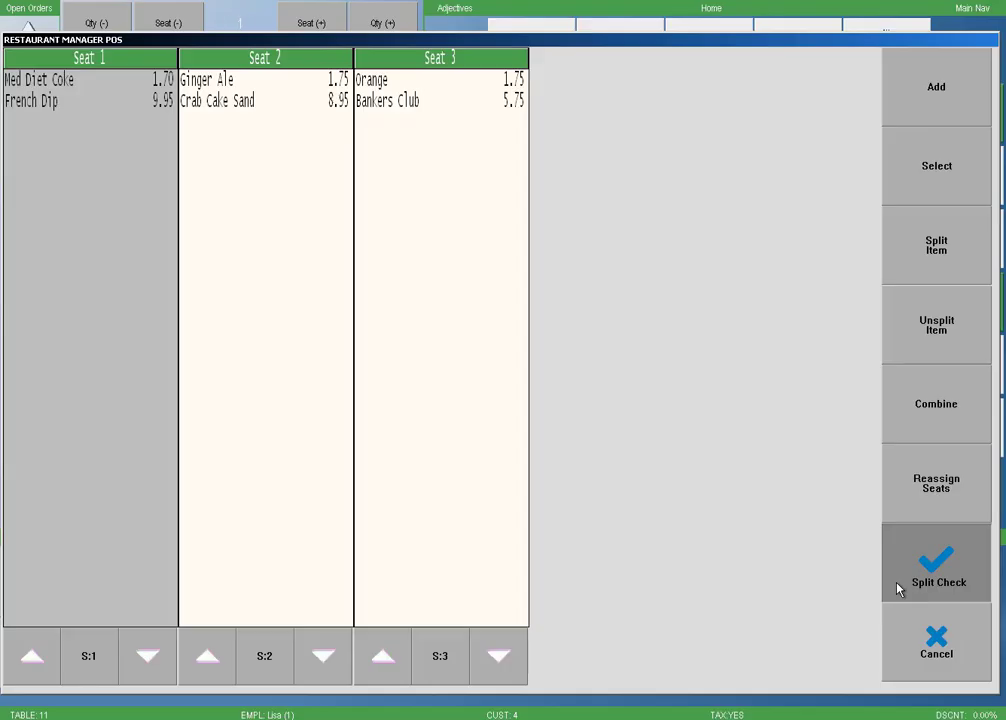
{"action": "left_click", "coordinate": [897, 589]}
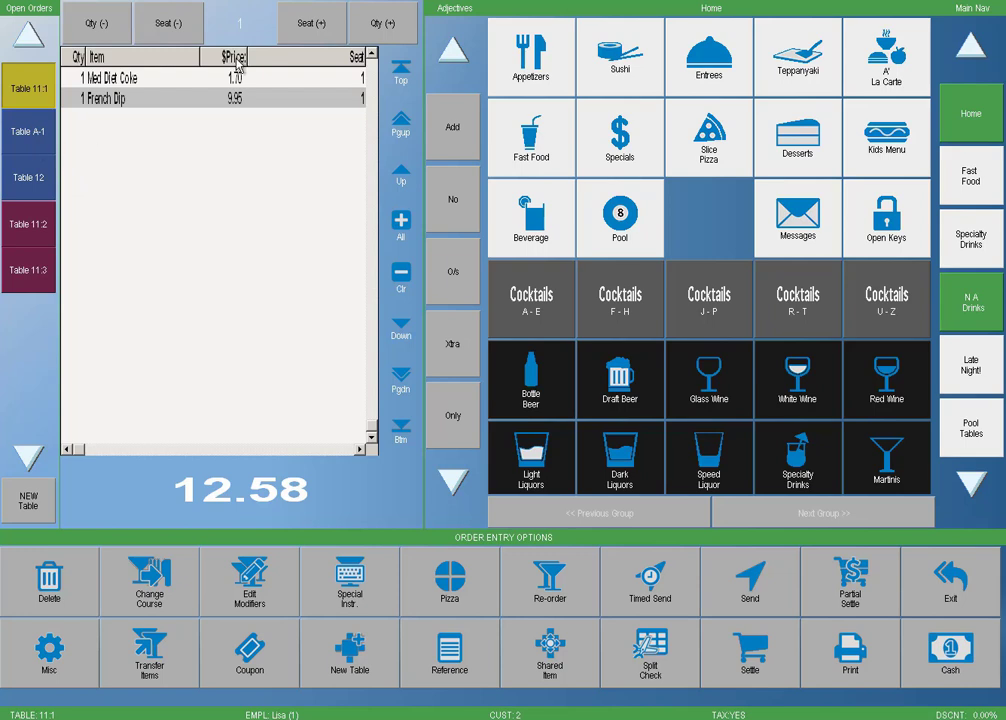
{"action": "left_click", "coordinate": [322, 29]}
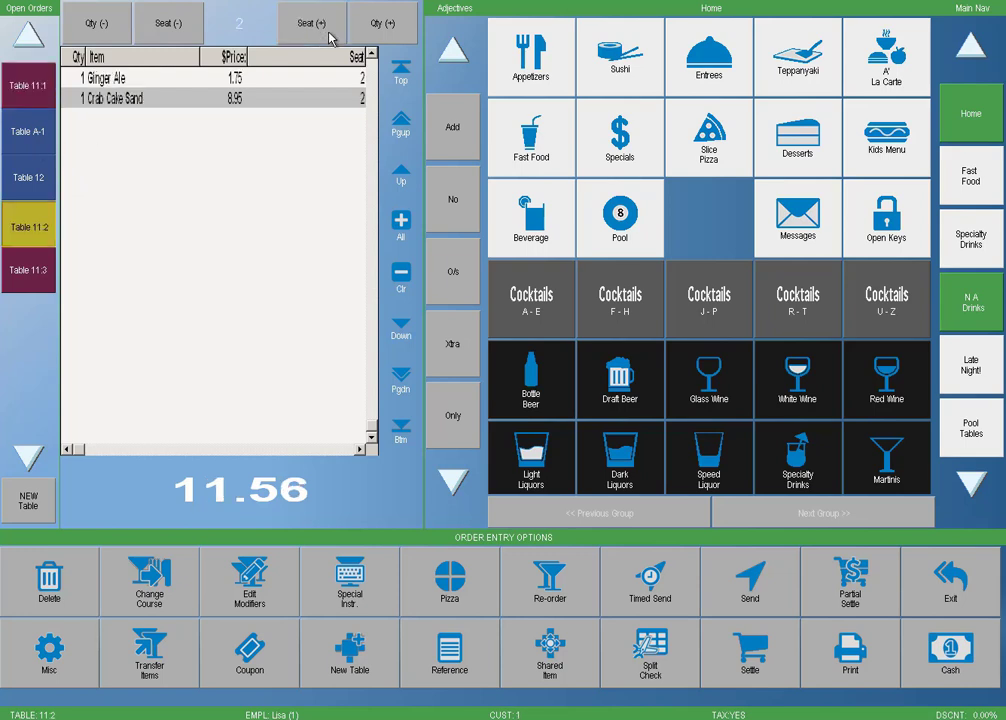
{"action": "left_click", "coordinate": [322, 29]}
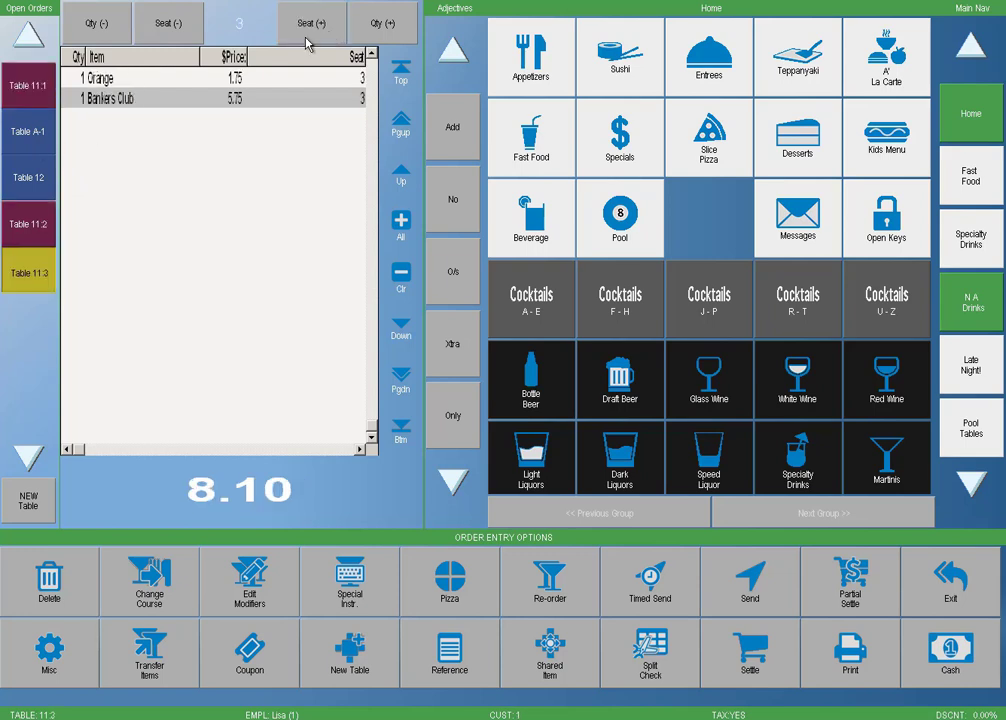
{"action": "left_click", "coordinate": [184, 45]}
{"action": "left_click", "coordinate": [184, 45]}
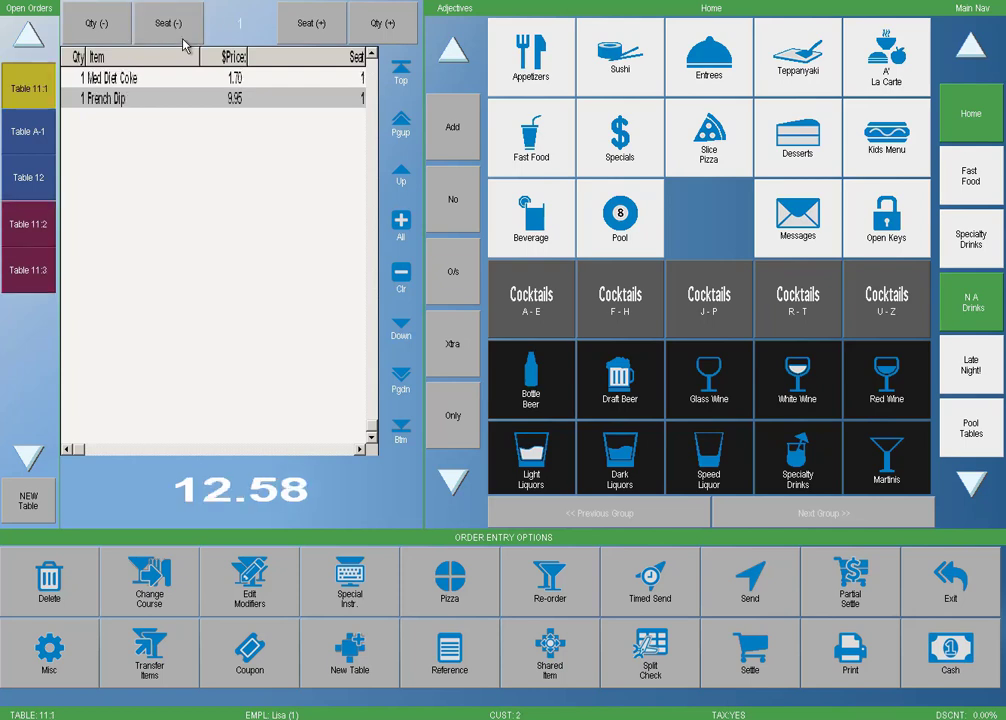
{"action": "left_click", "coordinate": [945, 590]}
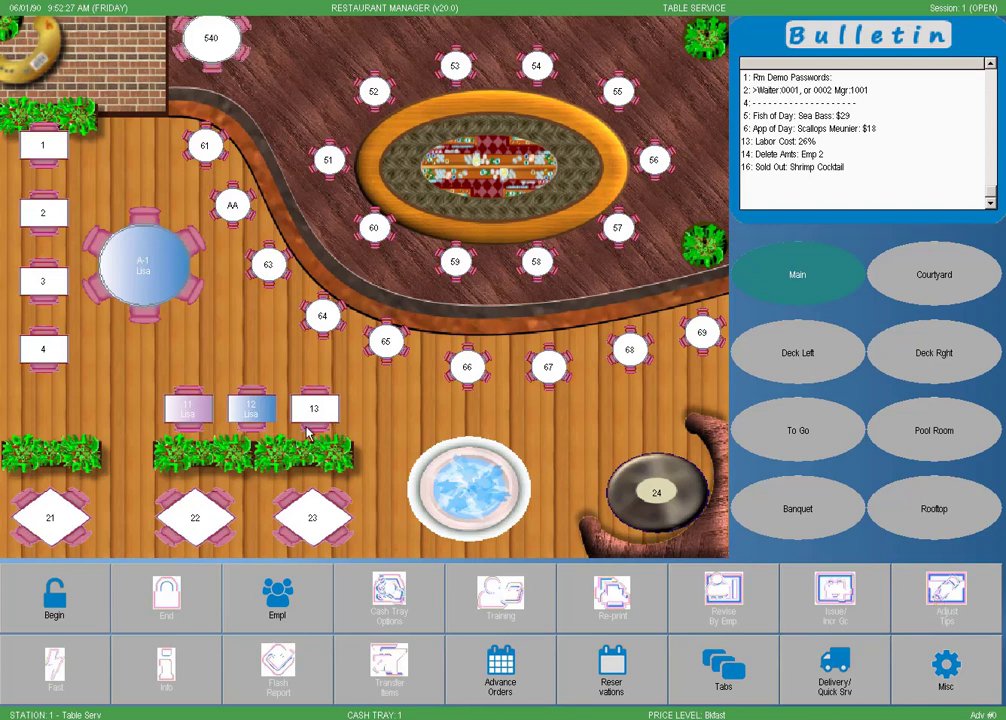
Step: Open Table 12's order with the server password and bring up its split-check screen
{"action": "left_click", "coordinate": [270, 420]}
{"action": "type", "text": "0001"}
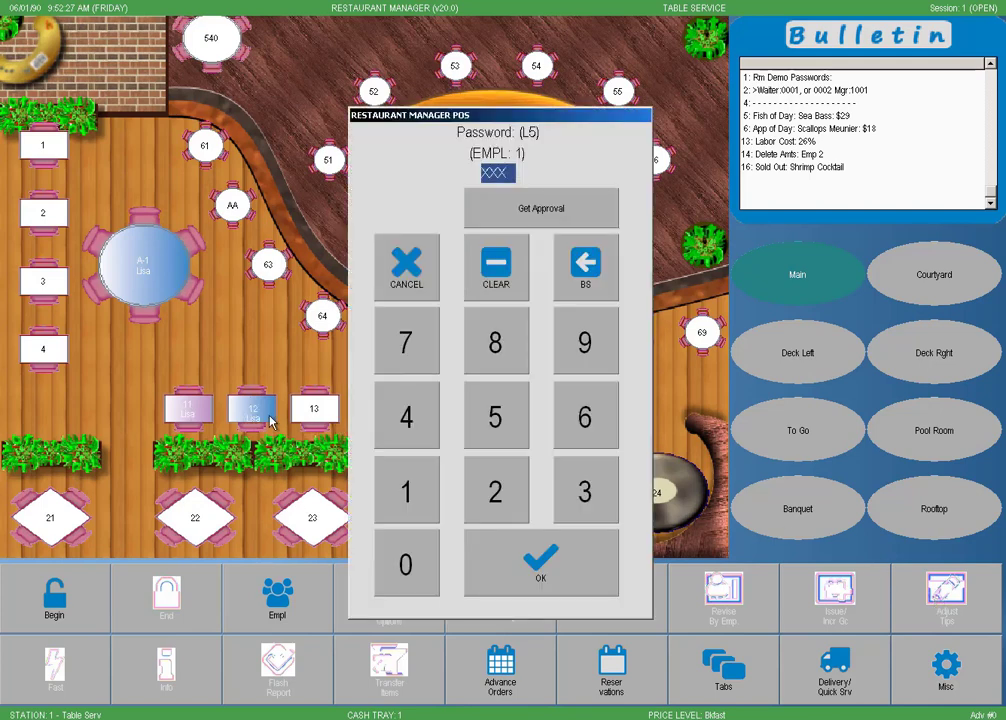
{"action": "key", "text": "Return"}
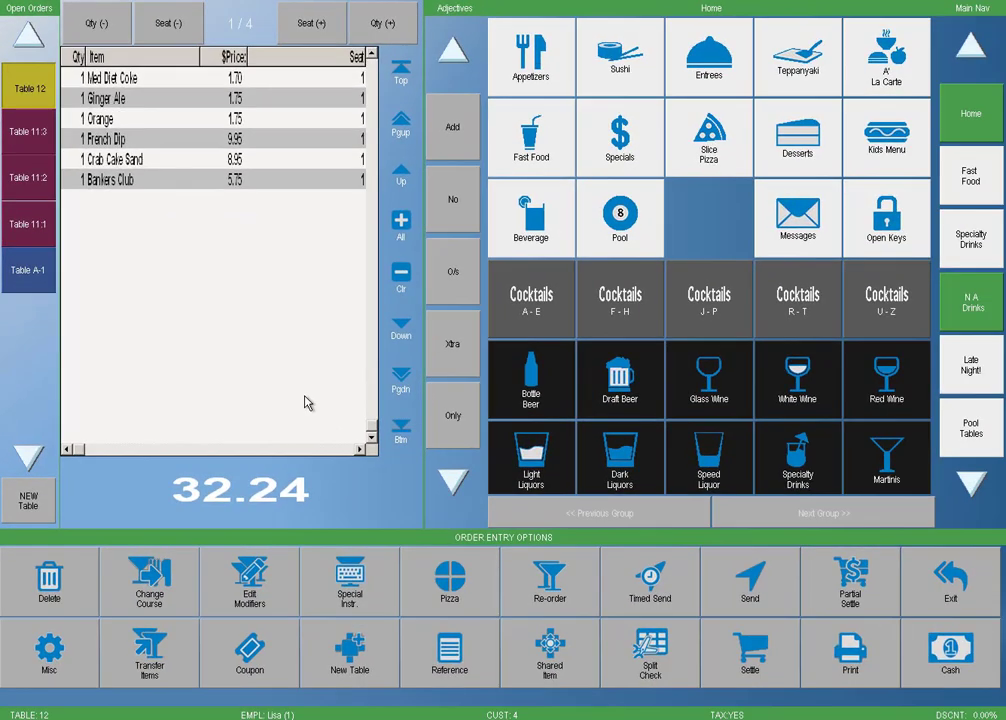
{"action": "left_click", "coordinate": [620, 655]}
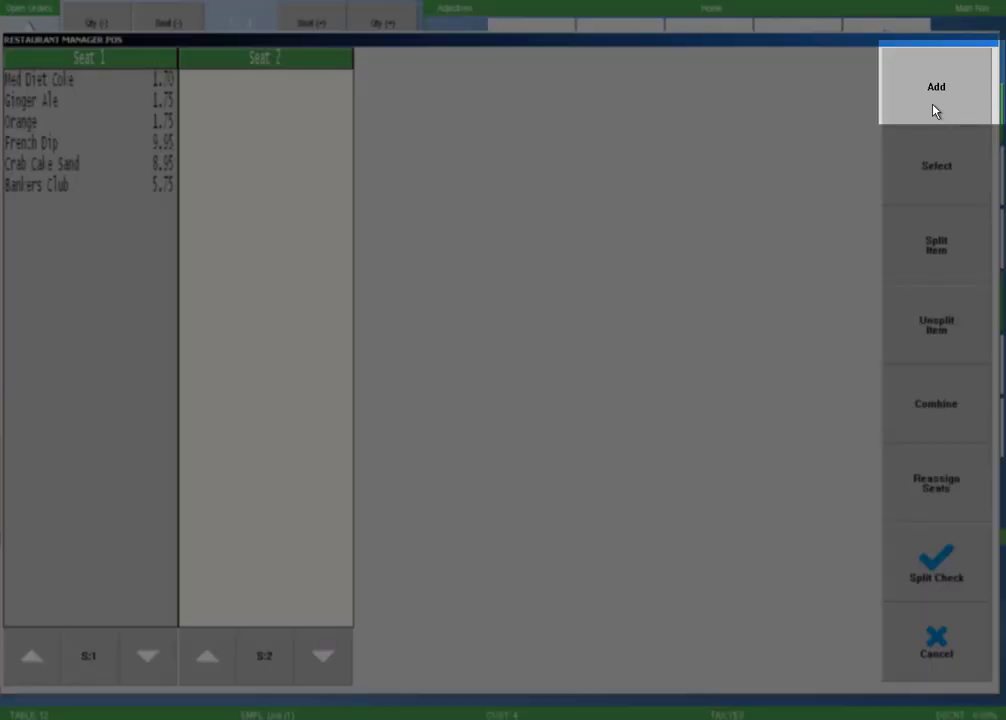
Step: Add Seat 3 and move Med Diet Coke and French Dip to Seat 2
{"action": "left_click", "coordinate": [934, 110]}
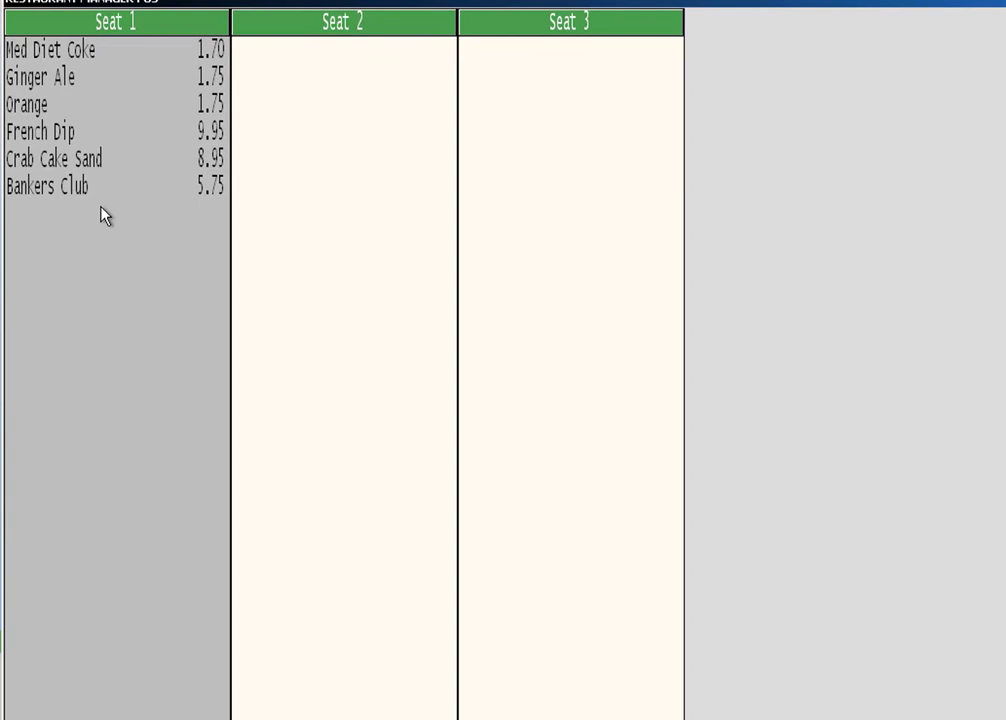
{"action": "left_click", "coordinate": [116, 55]}
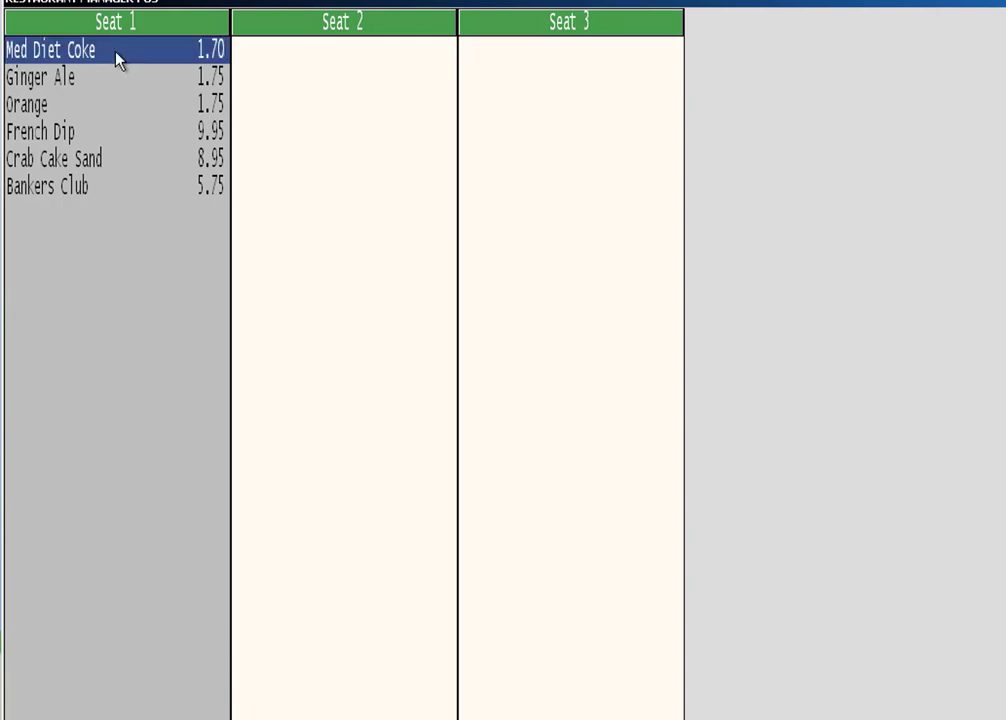
{"action": "left_click", "coordinate": [373, 117]}
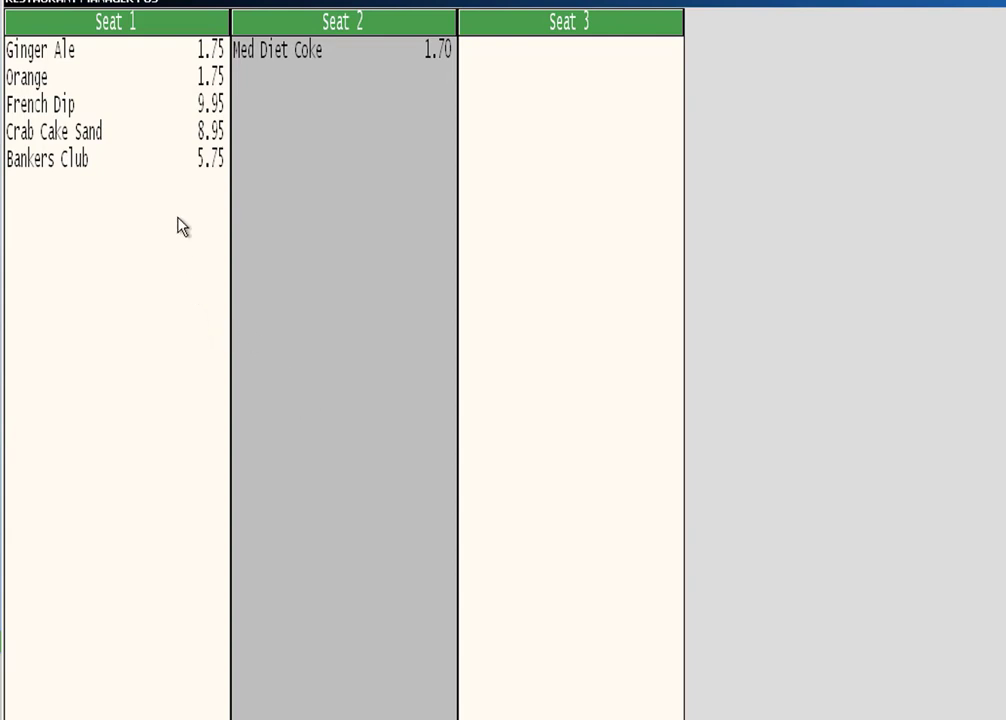
{"action": "left_click", "coordinate": [98, 110]}
{"action": "left_click", "coordinate": [287, 113]}
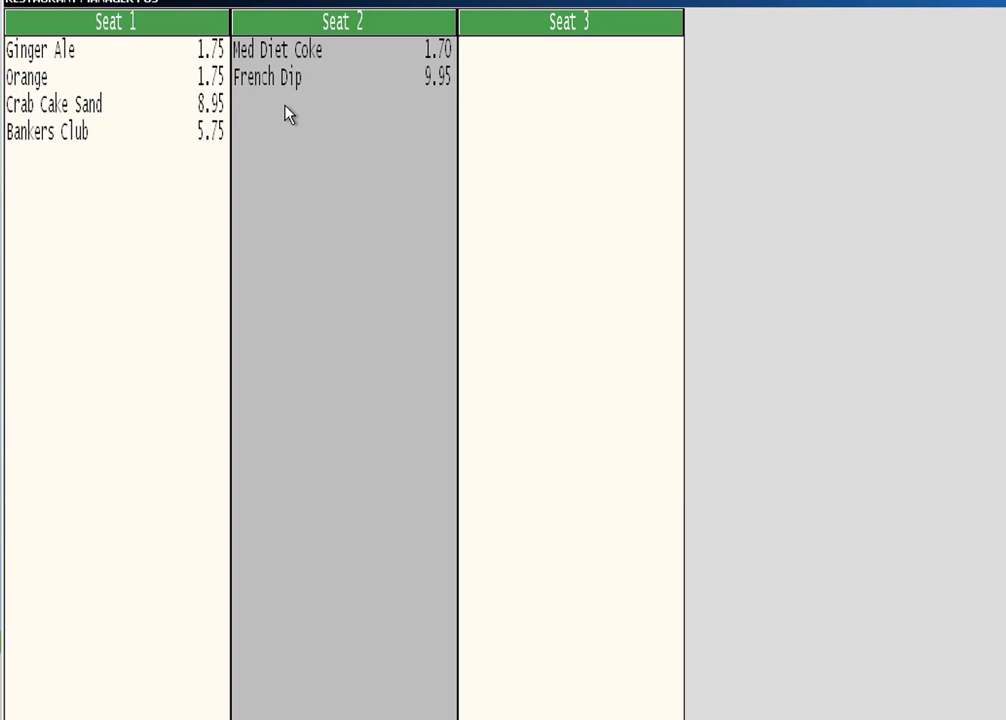
Step: Move Orange and Crab Cake Sand to Seat 3 and confirm the three-seat split
{"action": "left_click", "coordinate": [64, 80]}
{"action": "left_click", "coordinate": [69, 106]}
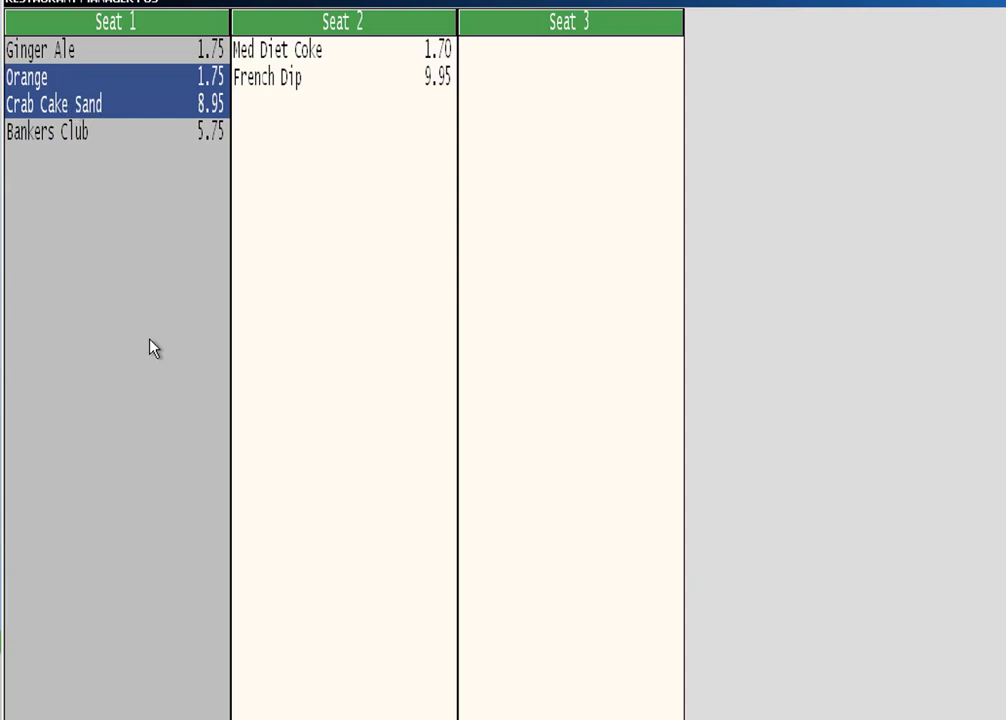
{"action": "left_click", "coordinate": [583, 134]}
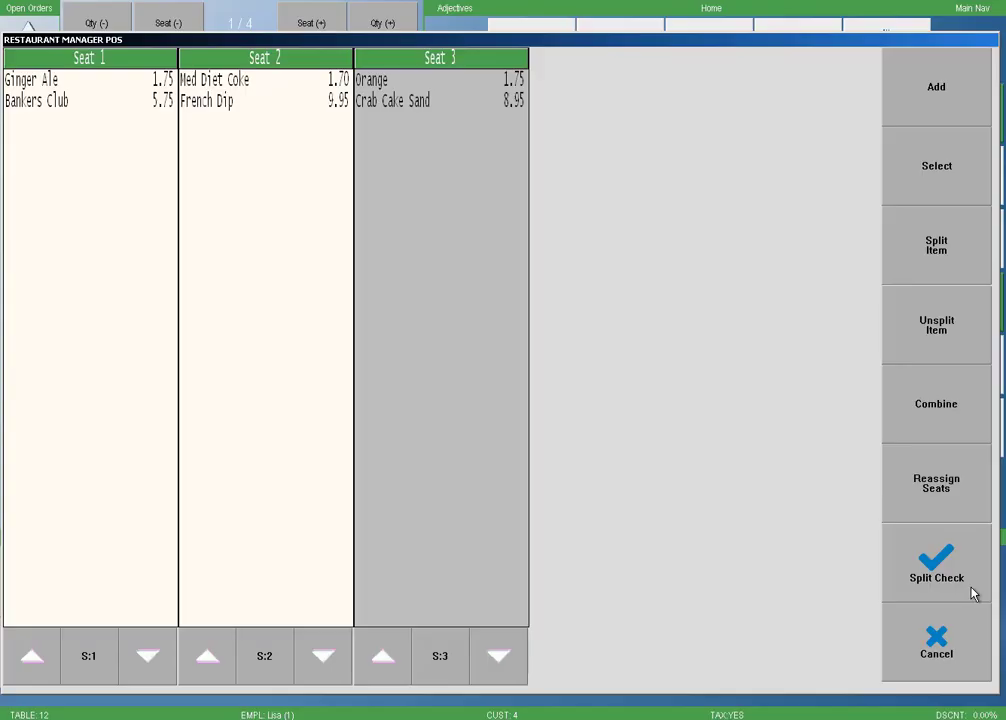
{"action": "left_click", "coordinate": [972, 592]}
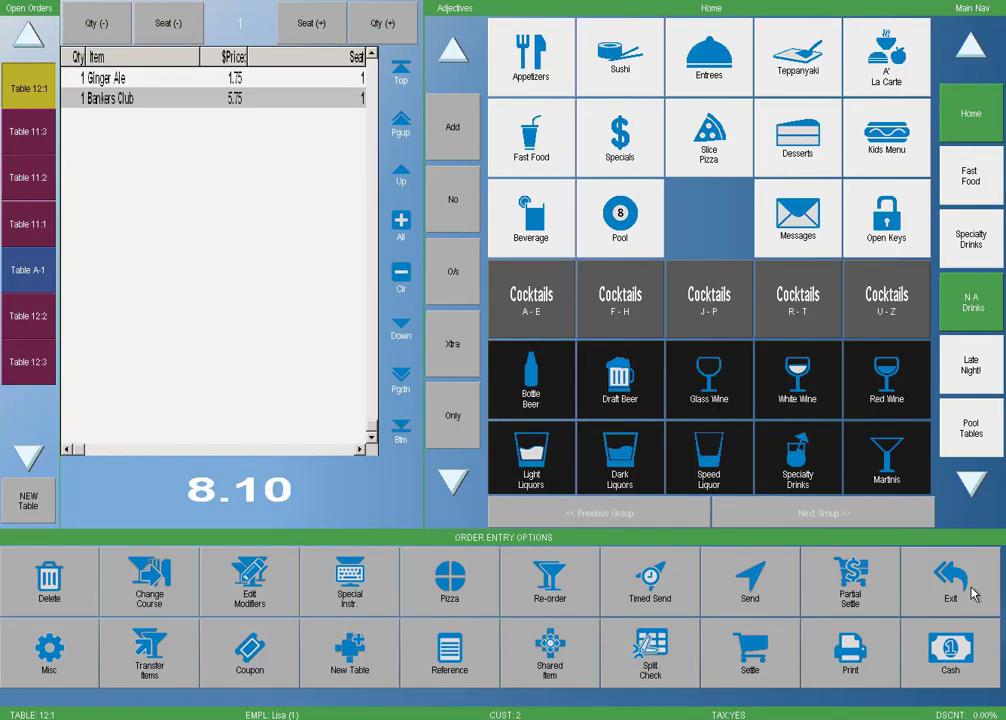
Step: Return to the floor plan and open Table A-1's order with the server password
{"action": "left_click", "coordinate": [972, 592]}
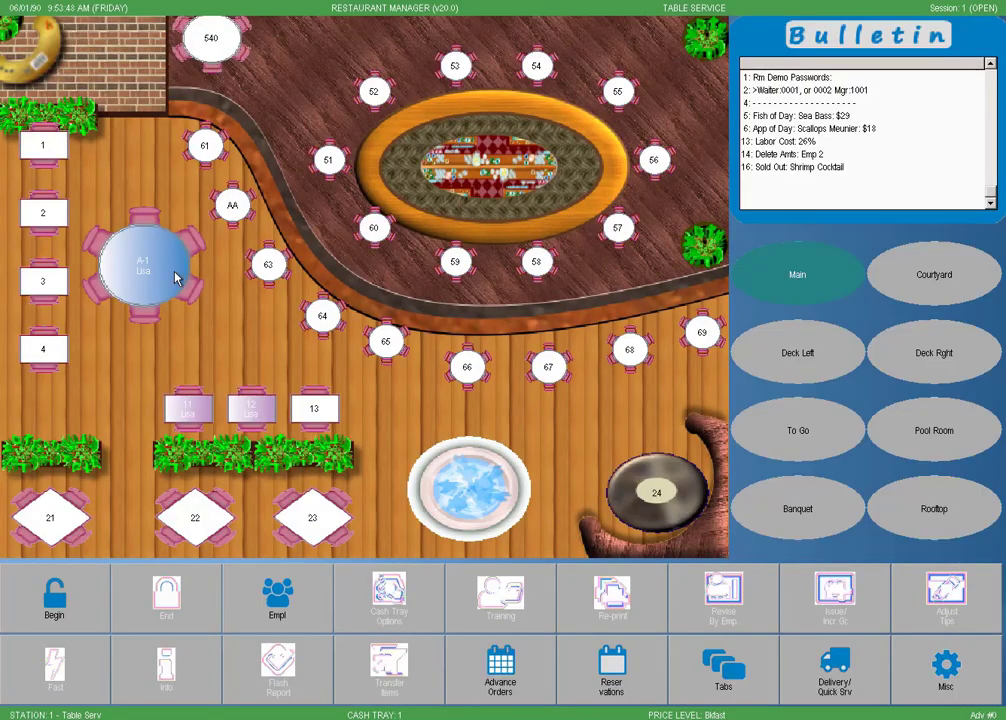
{"action": "left_click", "coordinate": [179, 277]}
{"action": "type", "text": "0001"}
{"action": "key", "text": "Return"}
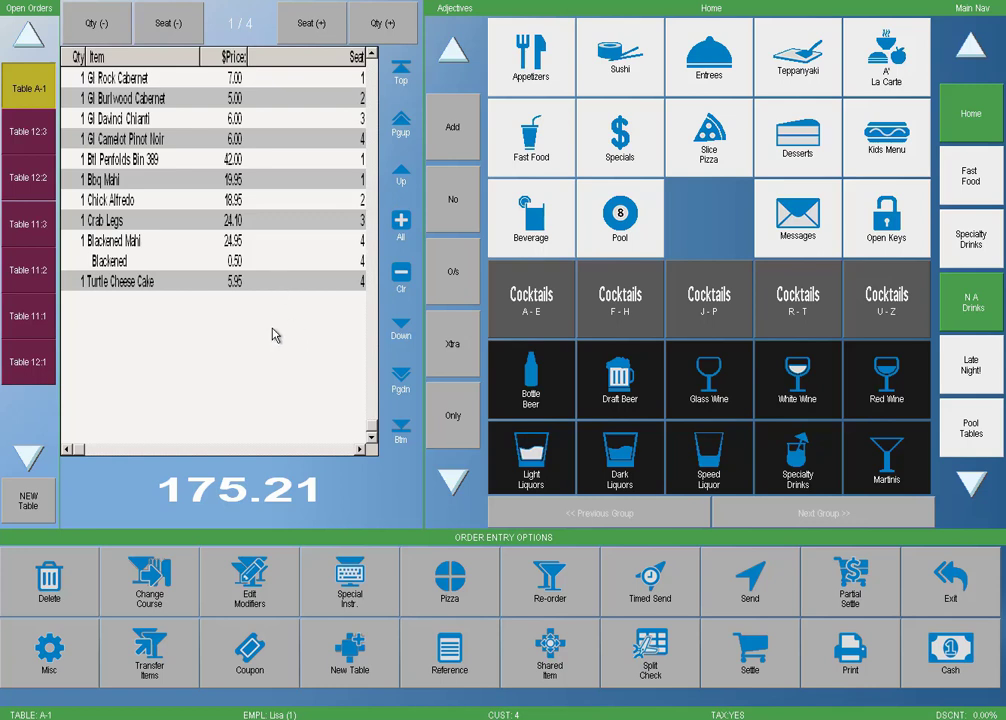
Step: Split the Btl Penfolds Bin 389 across seats 1–4 at 10.50 each and save the checks
{"action": "left_click", "coordinate": [632, 659]}
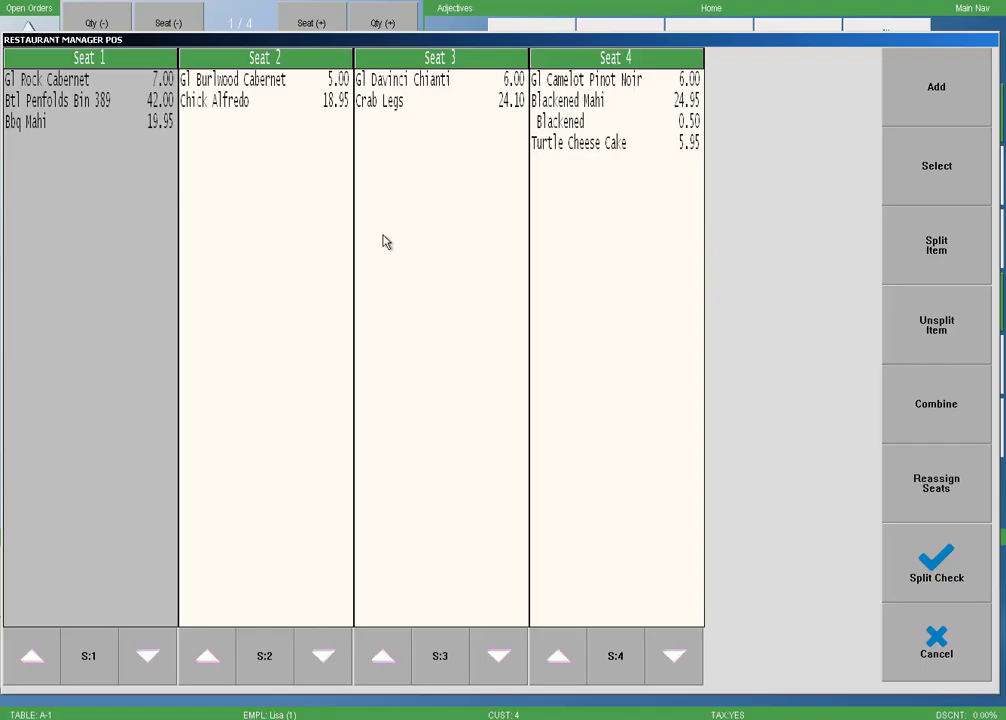
{"action": "left_click", "coordinate": [78, 100]}
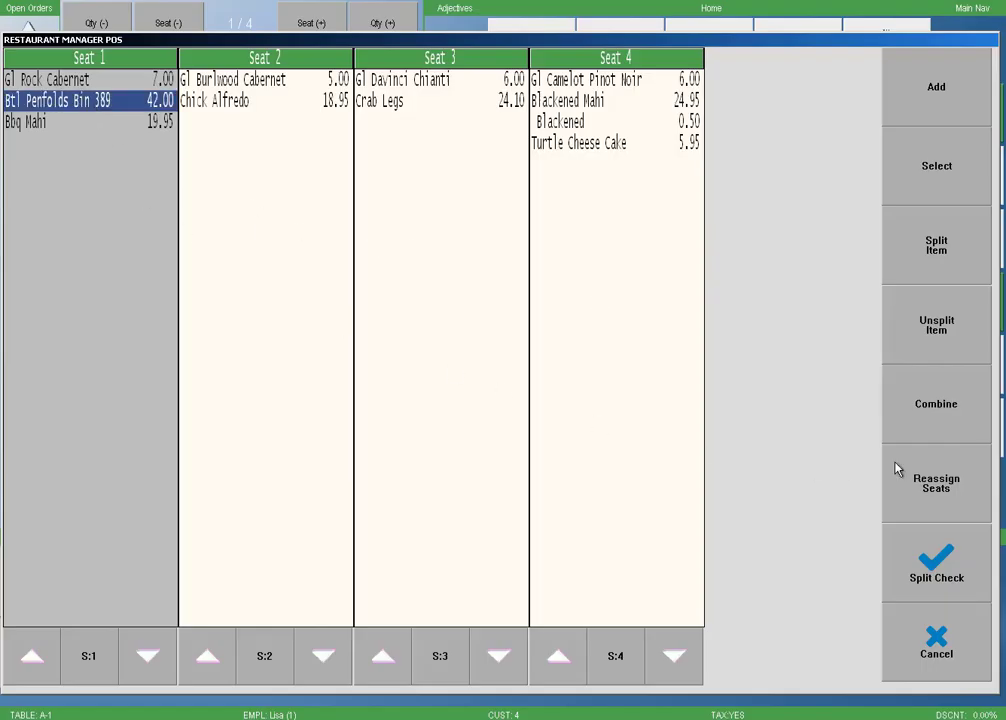
{"action": "left_click", "coordinate": [977, 276]}
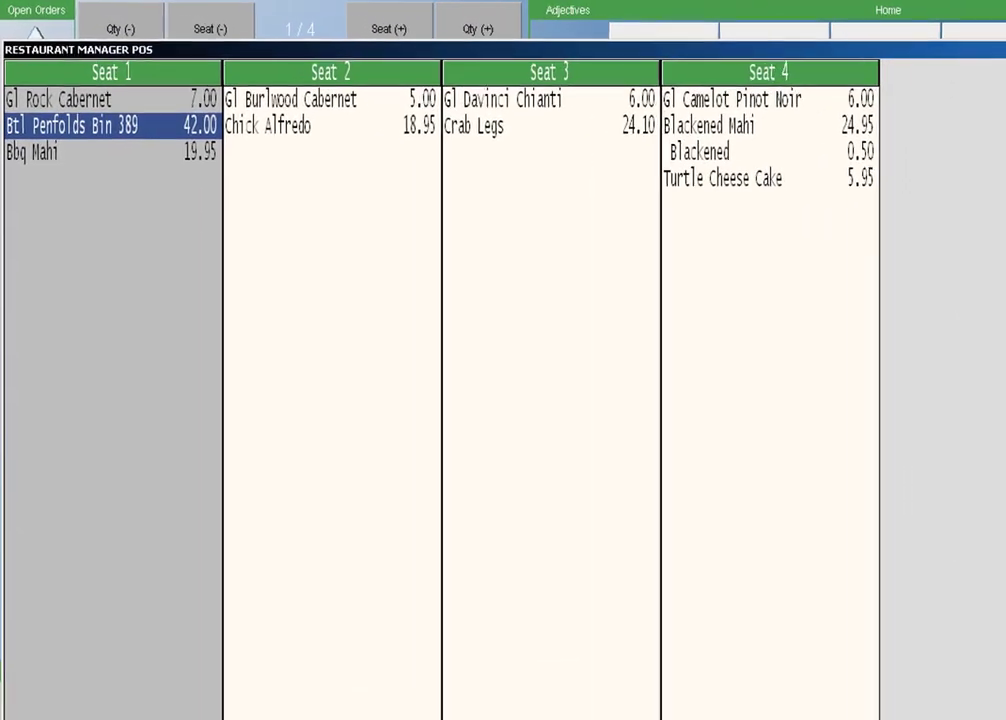
{"action": "left_click", "coordinate": [370, 285]}
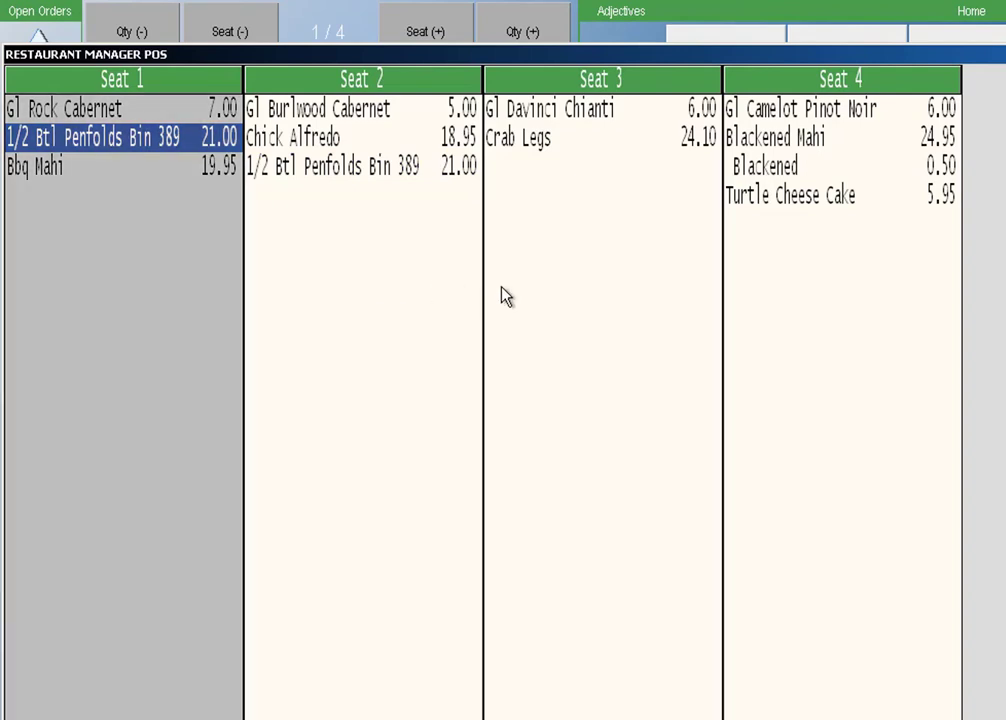
{"action": "left_click", "coordinate": [578, 296]}
{"action": "left_click", "coordinate": [813, 323]}
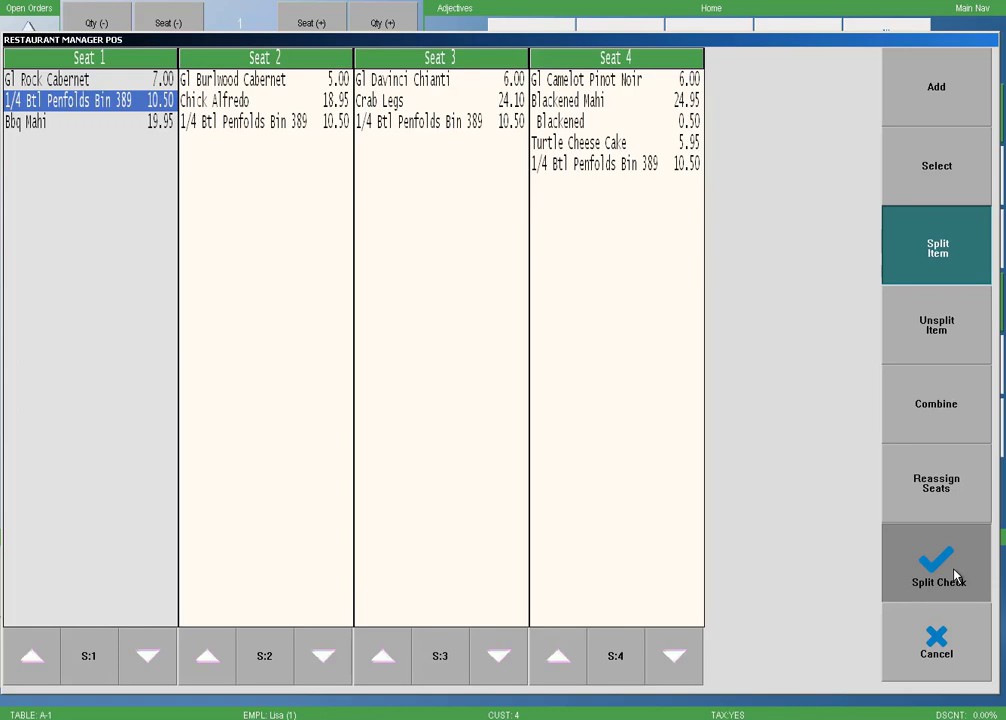
{"action": "left_click", "coordinate": [955, 577]}
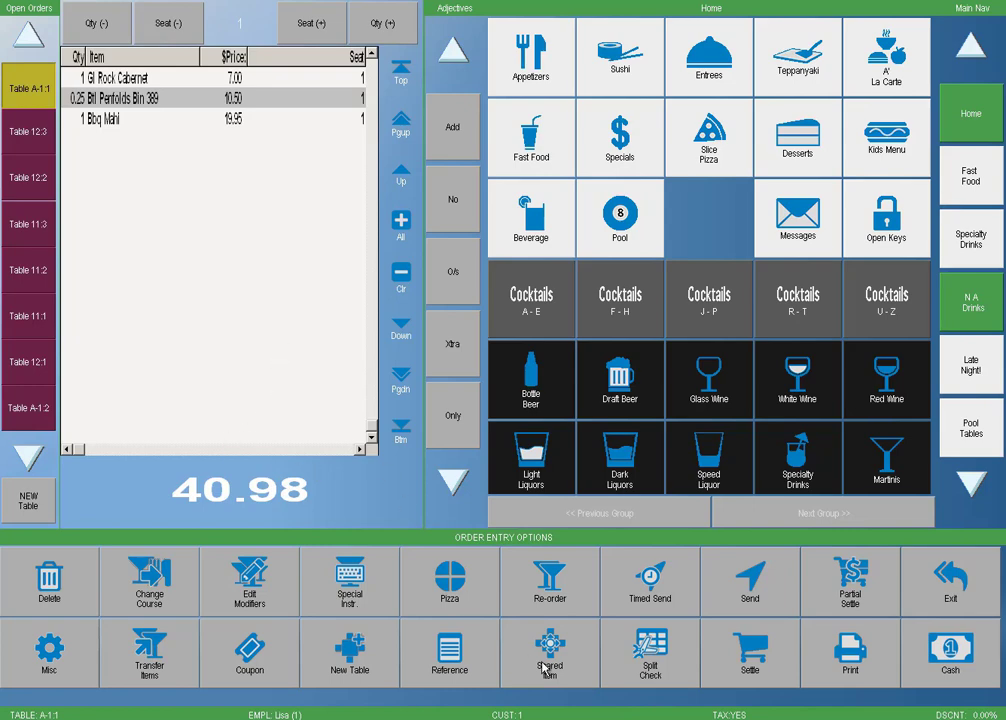
Step: Remove seats 4 and 2 from the Penfolds bottle split, leaving 21.00 on seats 1 and 3
{"action": "left_click", "coordinate": [668, 678]}
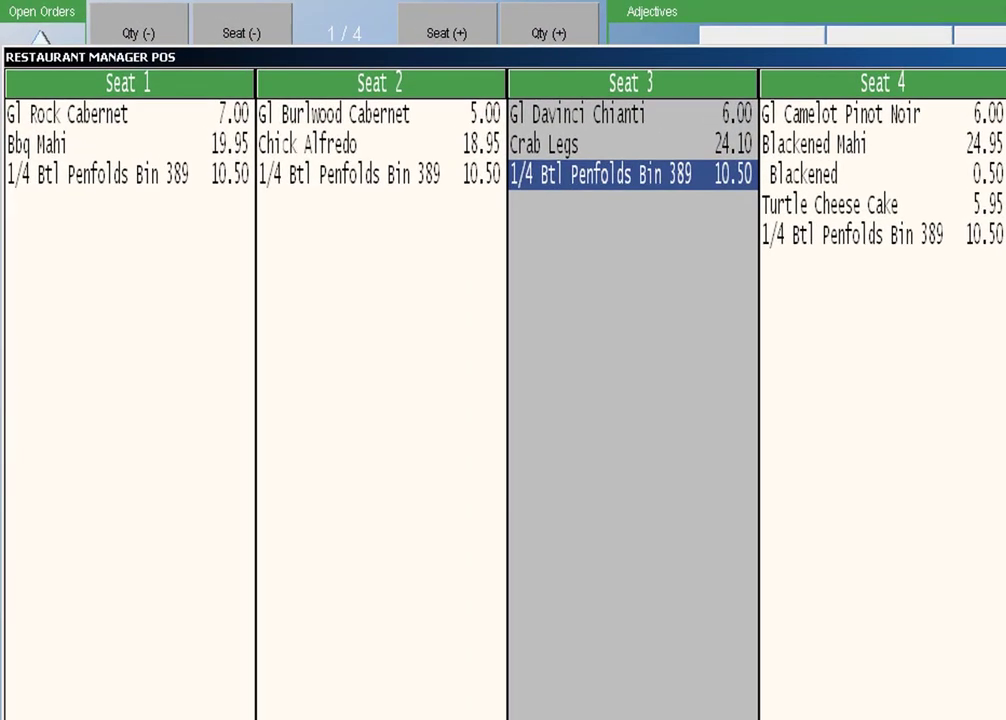
{"action": "left_click", "coordinate": [855, 236]}
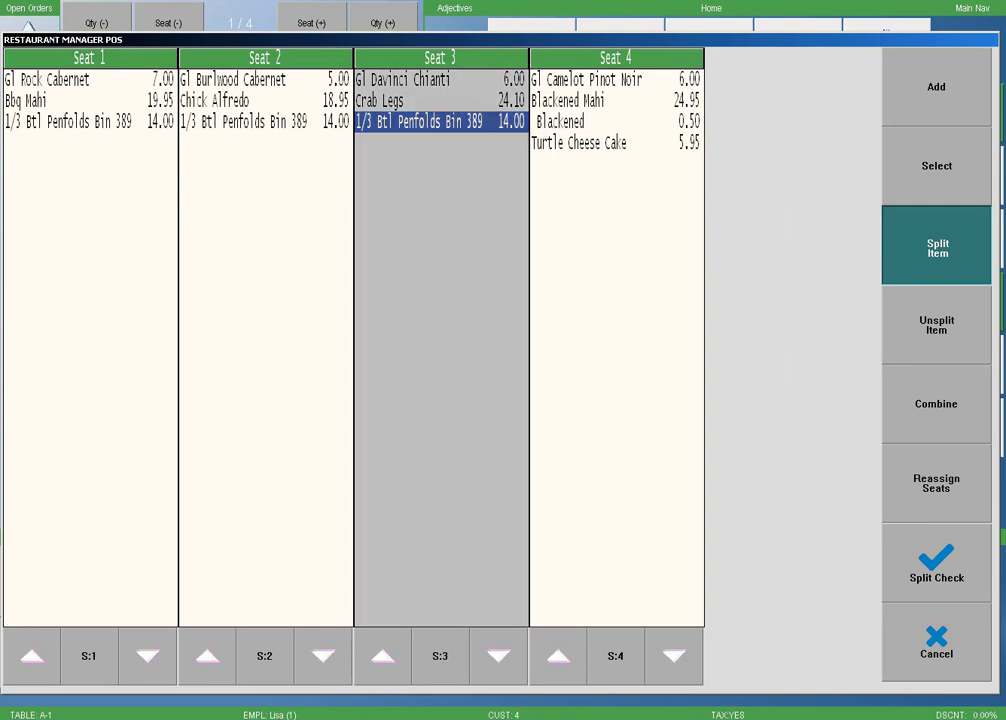
{"action": "left_click", "coordinate": [307, 185]}
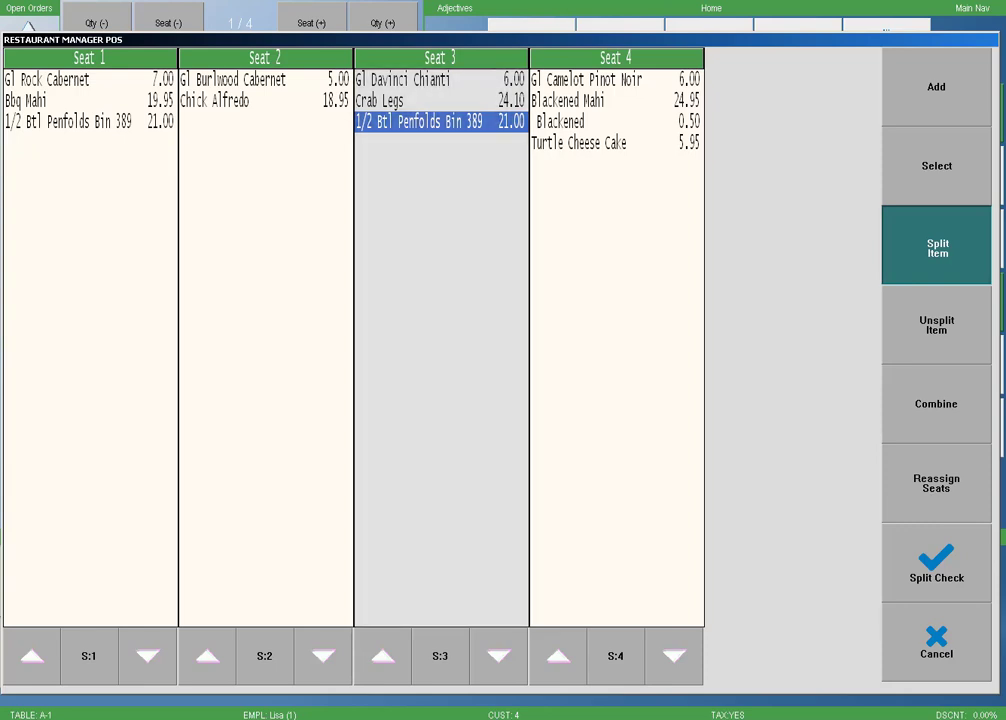
Step: Recombine the Penfolds bottle into one 42.00 item on seat 1 and save the seat checks
{"action": "left_click", "coordinate": [937, 325]}
{"action": "left_click", "coordinate": [103, 309]}
{"action": "left_click", "coordinate": [60, 125]}
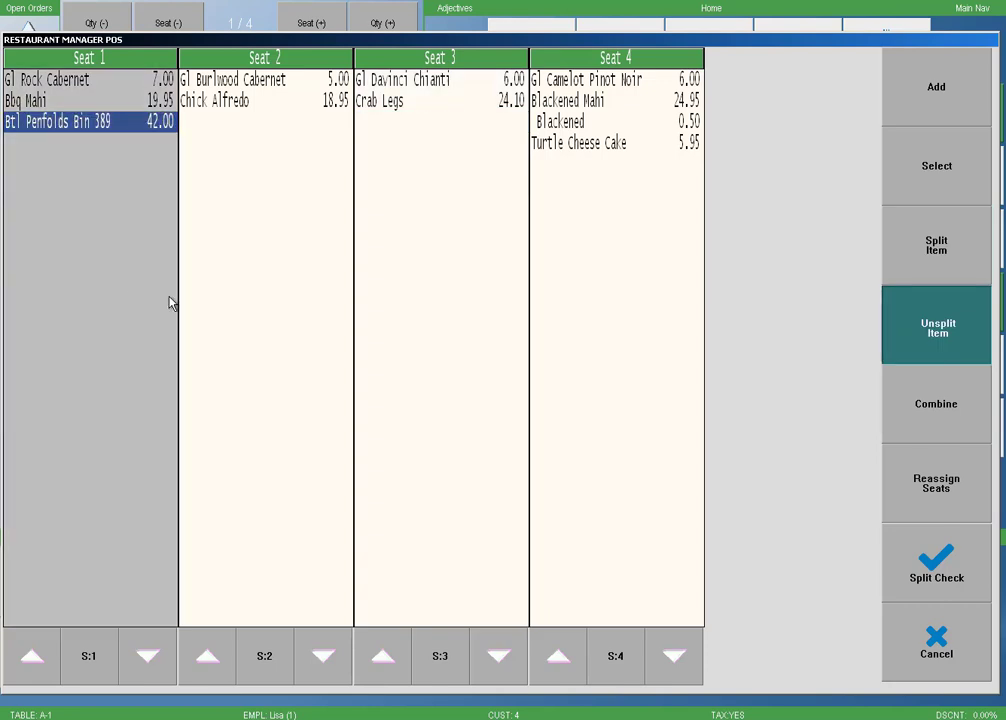
{"action": "left_click", "coordinate": [920, 580]}
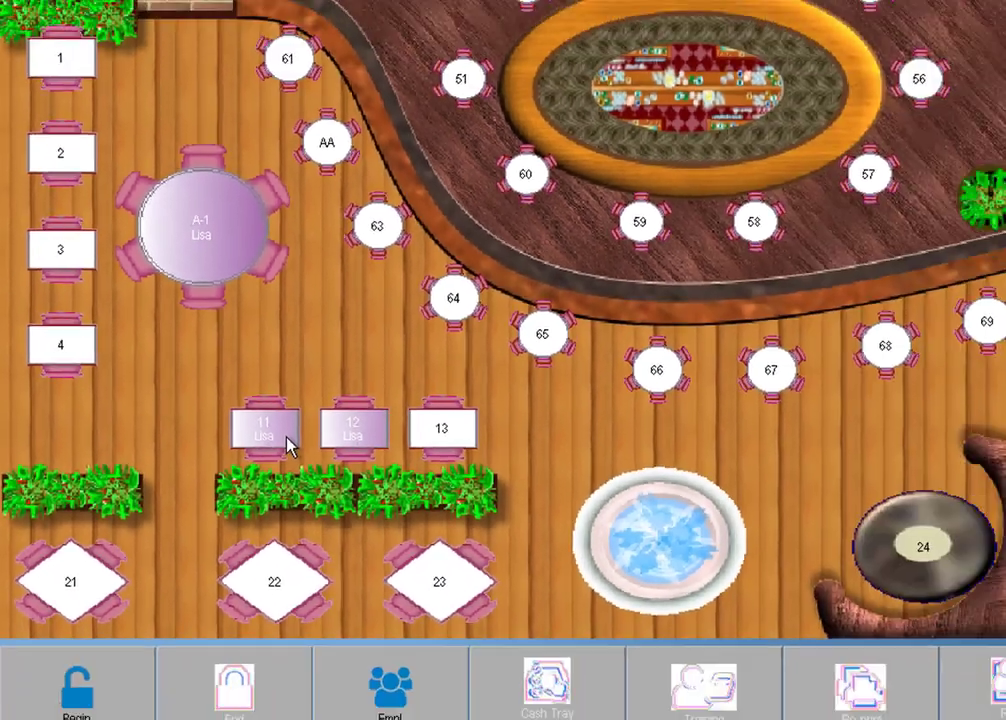
Step: Open Table 11 with the server password and view seat 2's check
{"action": "left_click", "coordinate": [287, 447]}
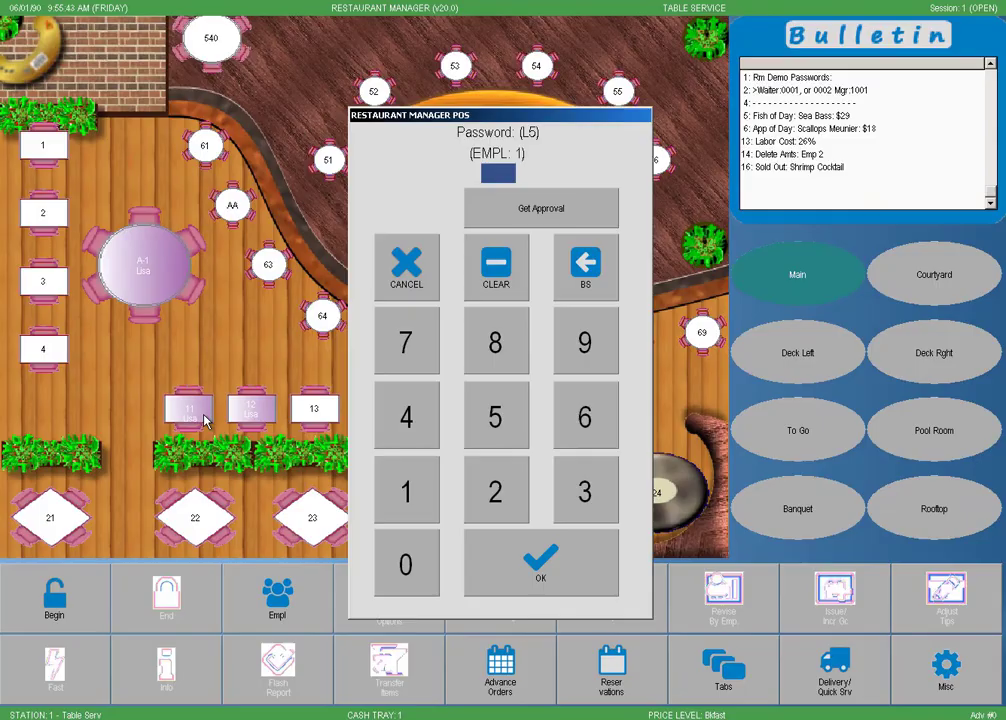
{"action": "type", "text": "11"}
{"action": "key", "text": "Return"}
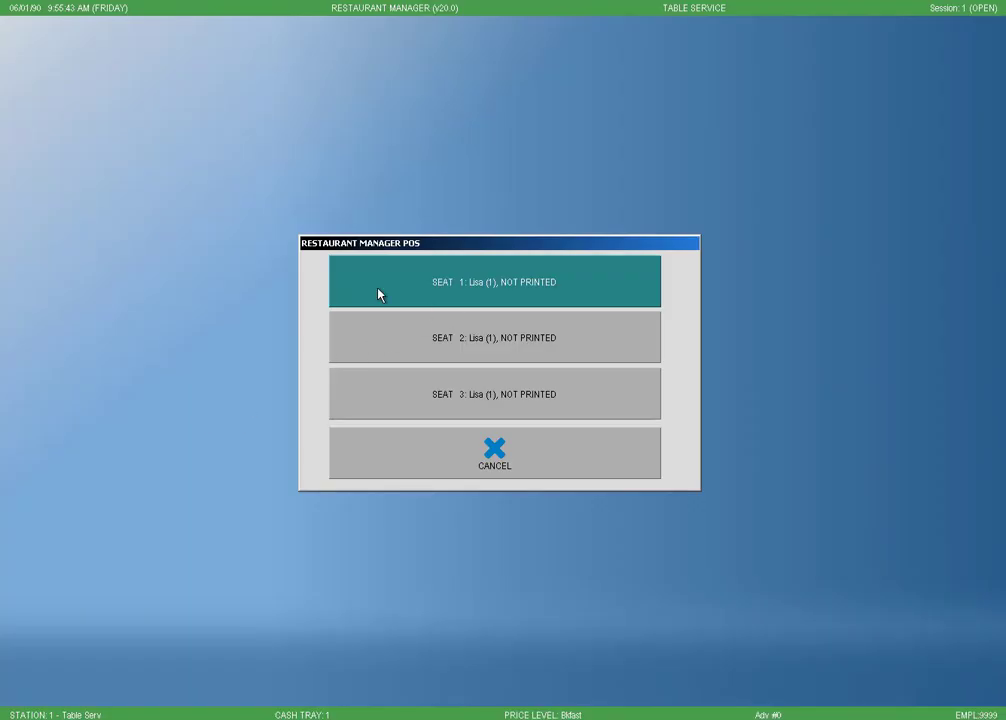
{"action": "left_click", "coordinate": [386, 336]}
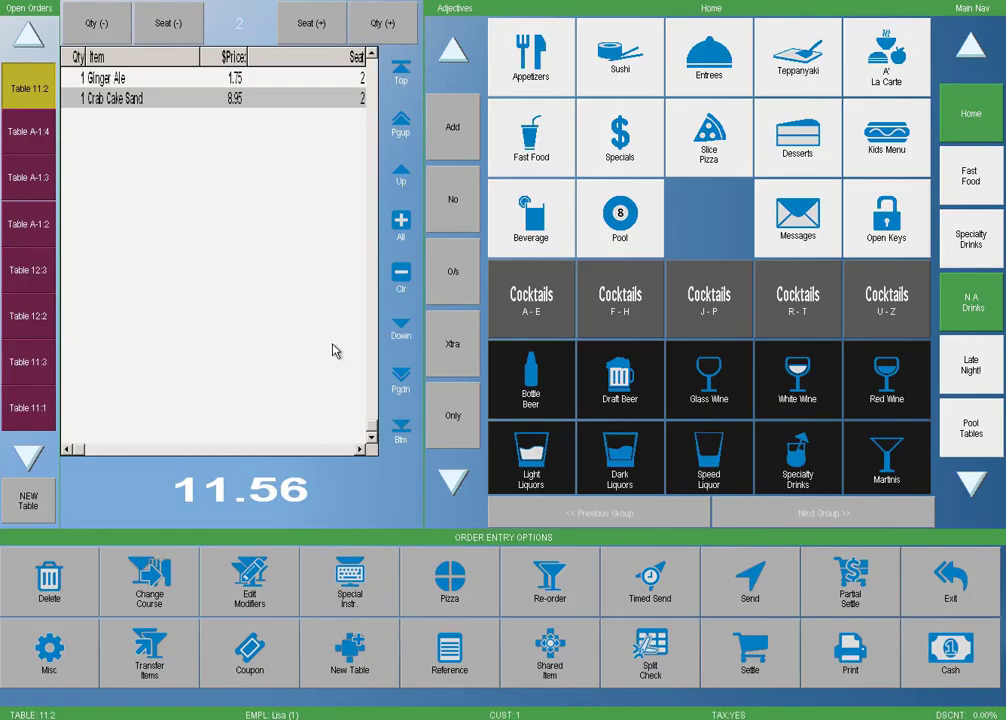
Step: Step through Table 11's seat checks back to seat 2 and bring up the guest-check print options
{"action": "left_click", "coordinate": [306, 42]}
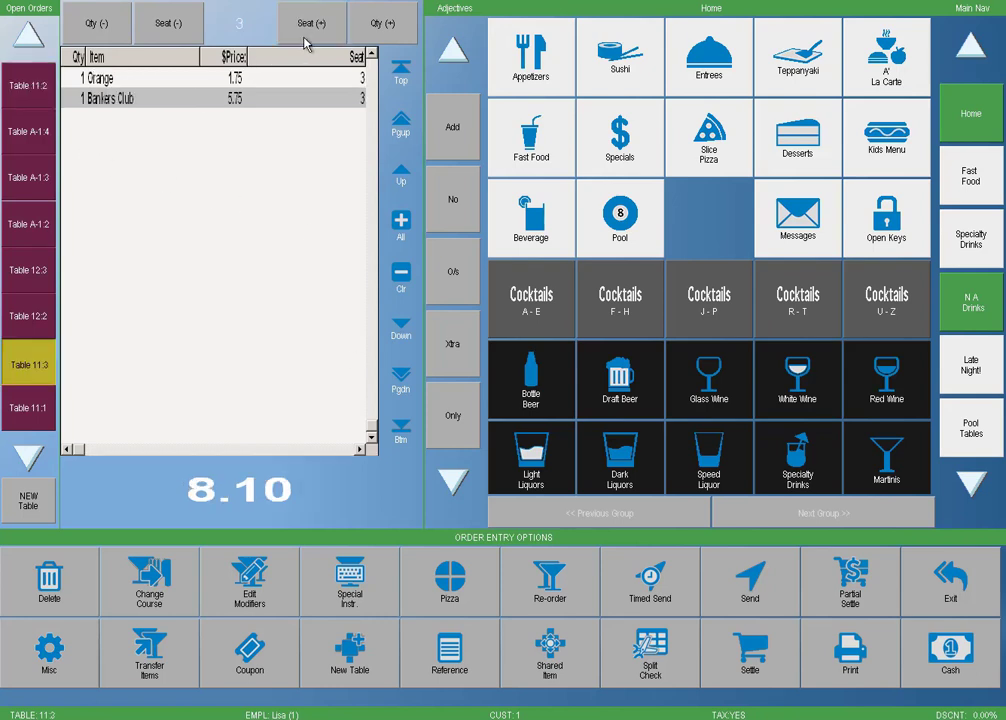
{"action": "left_click", "coordinate": [173, 40]}
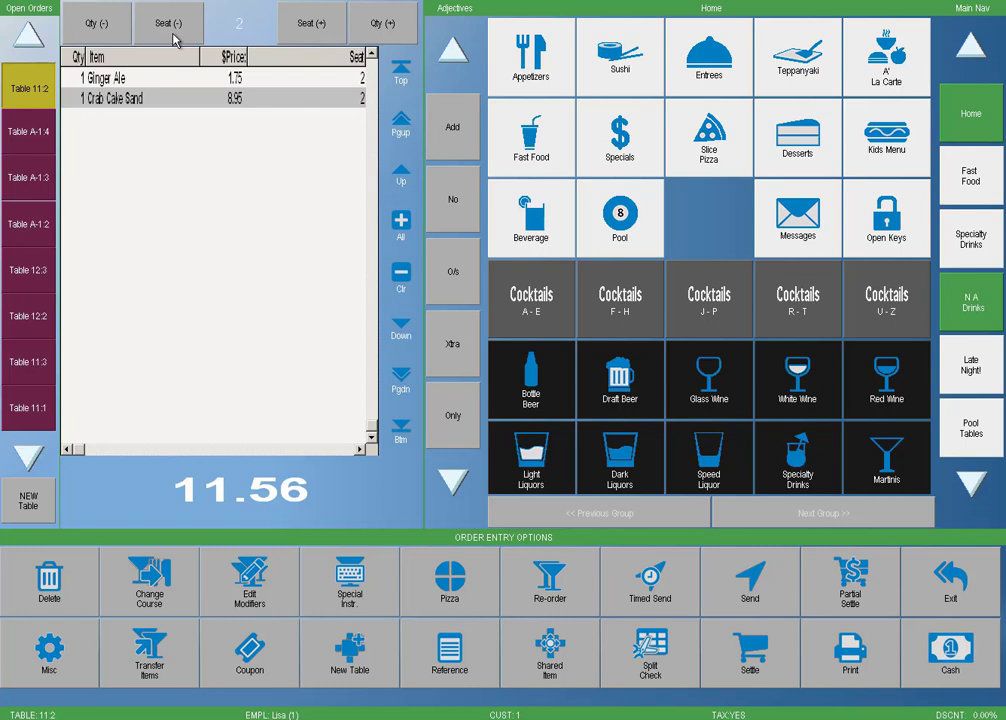
{"action": "left_click", "coordinate": [173, 40]}
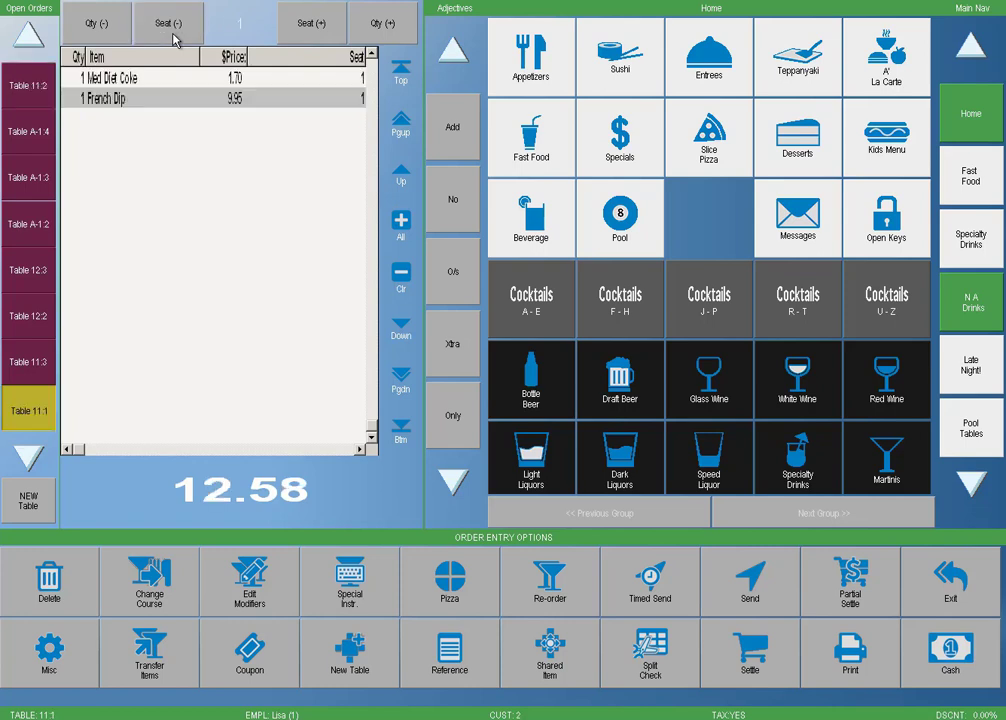
{"action": "left_click", "coordinate": [173, 40]}
{"action": "left_click", "coordinate": [305, 35]}
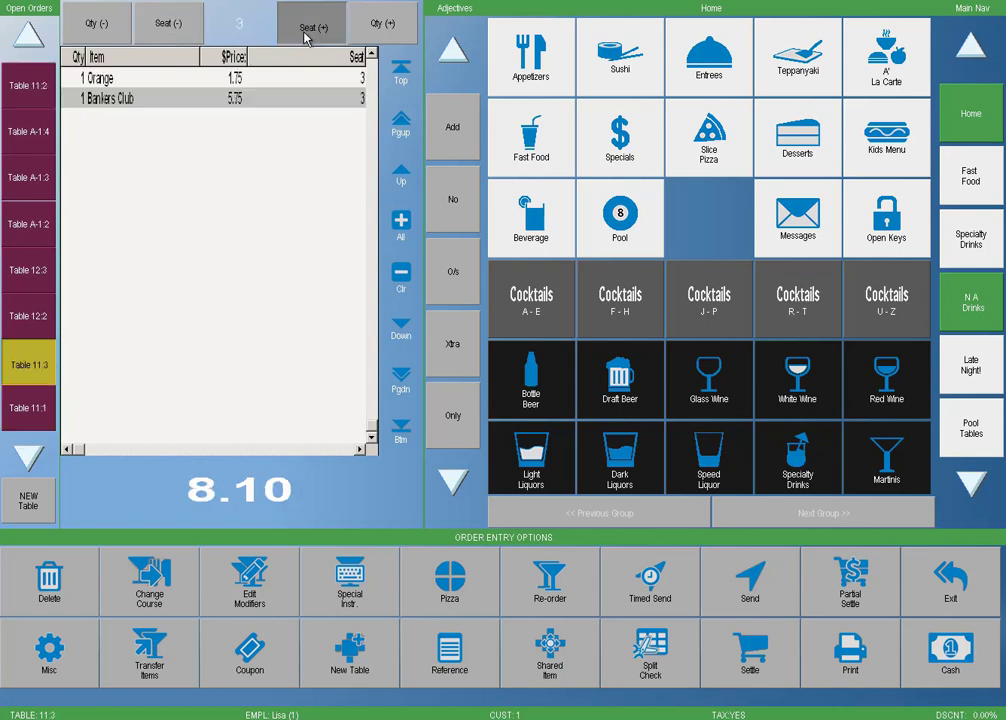
{"action": "left_click", "coordinate": [306, 36]}
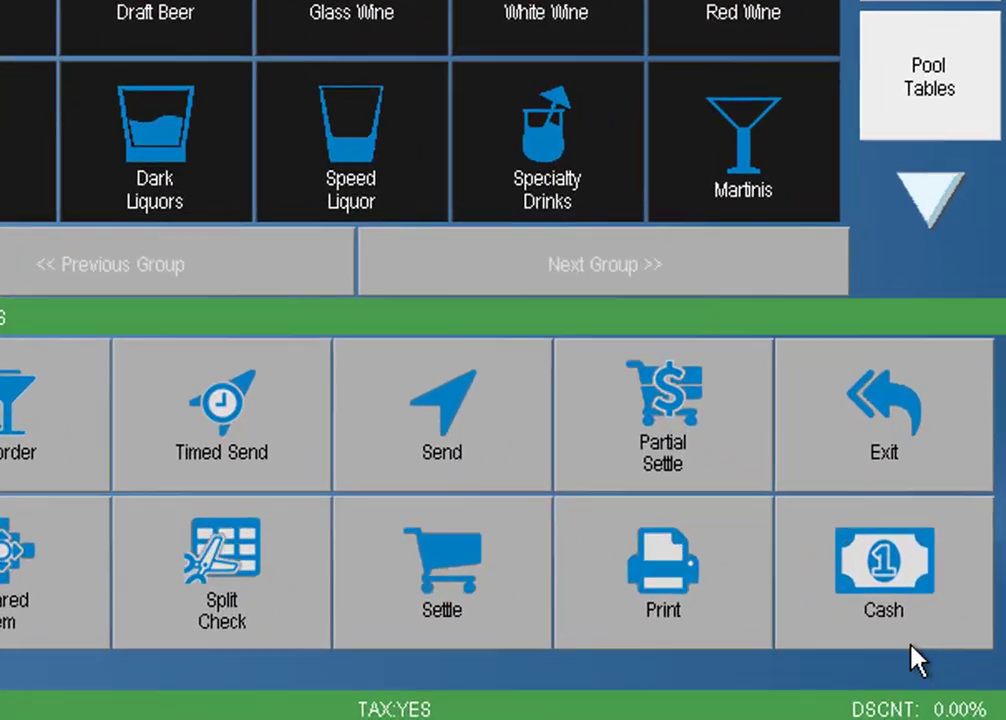
{"action": "left_click", "coordinate": [869, 678]}
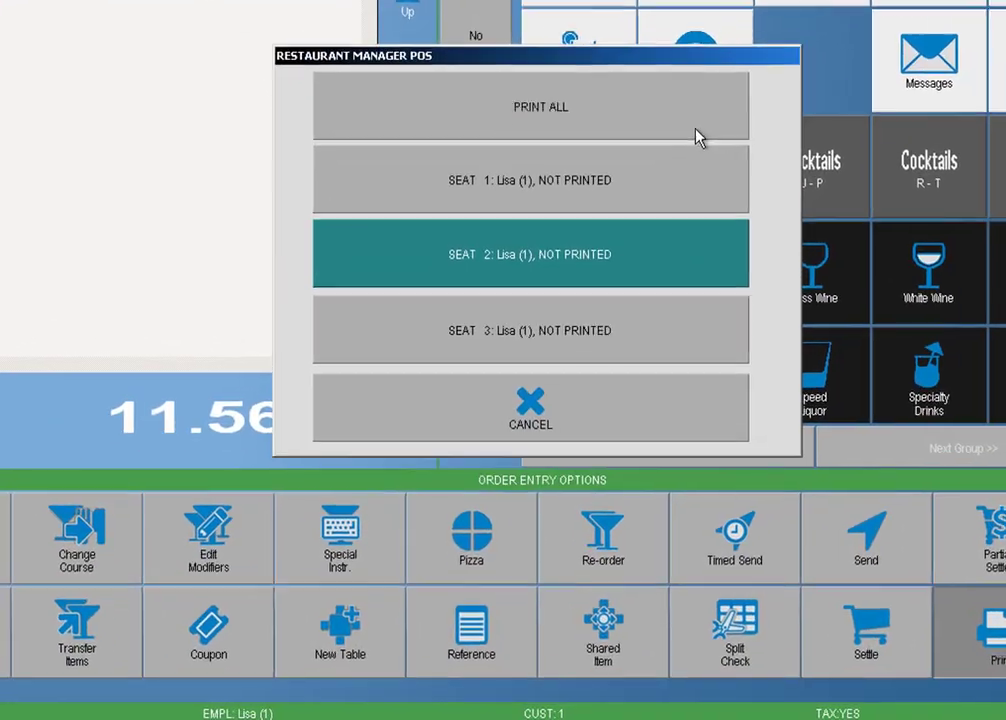
Step: Print seat 1's guest check (total 12.58) and close the receipt preview
{"action": "left_click", "coordinate": [633, 250]}
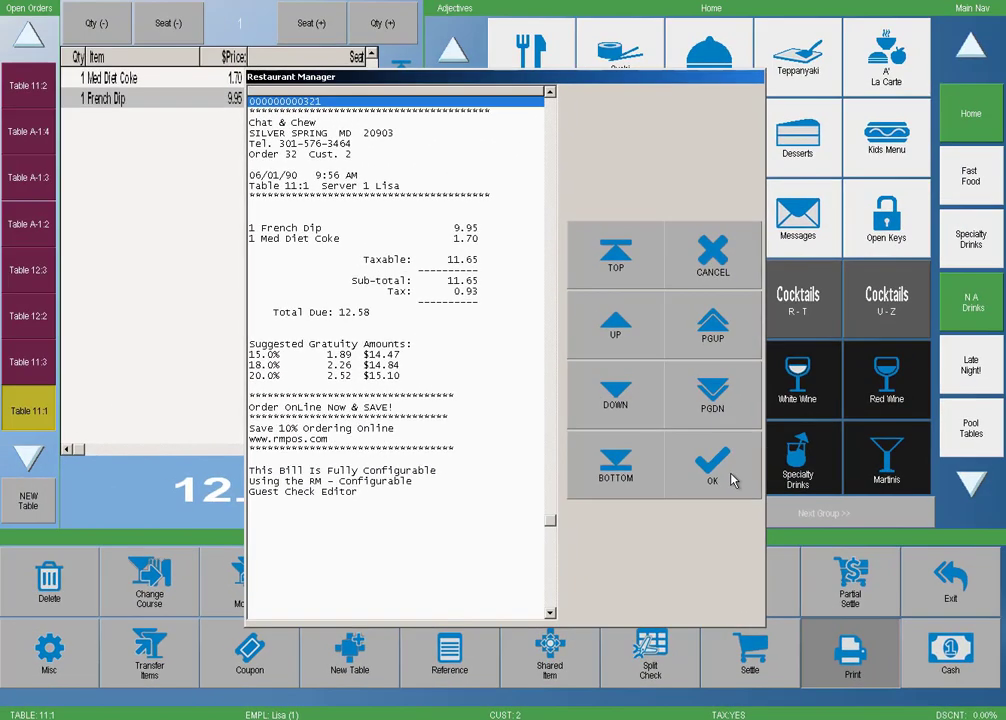
{"action": "left_click", "coordinate": [731, 480]}
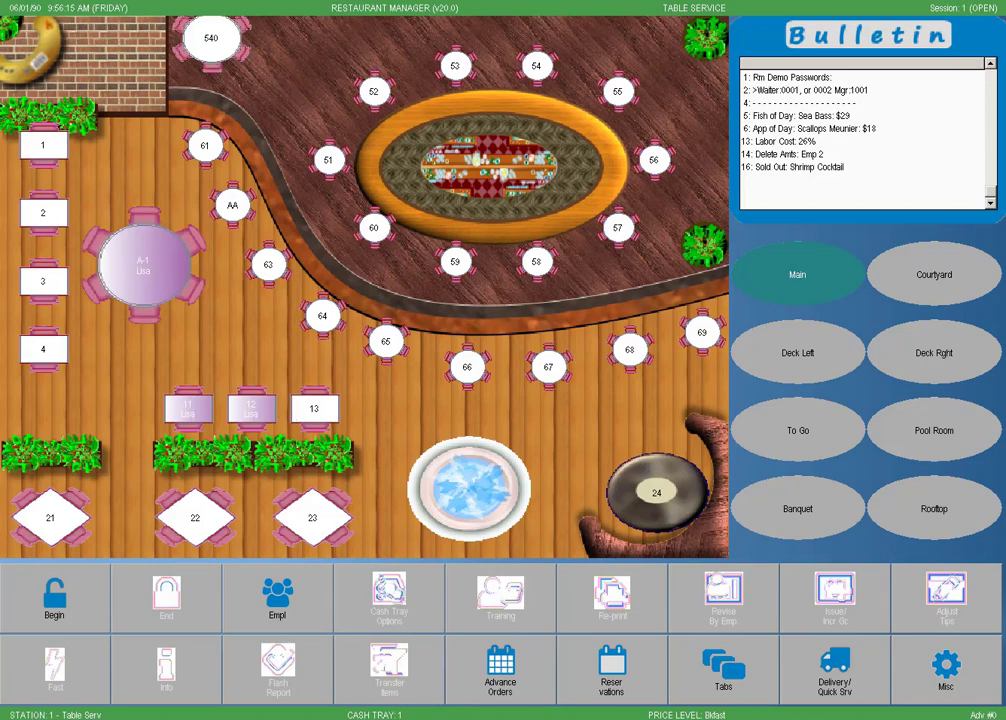
Step: Reopen table 11's seat 2 check (Ginger Ale, Crab Cake Sand, 11.56) and show the Misc order functions
{"action": "left_click", "coordinate": [200, 412]}
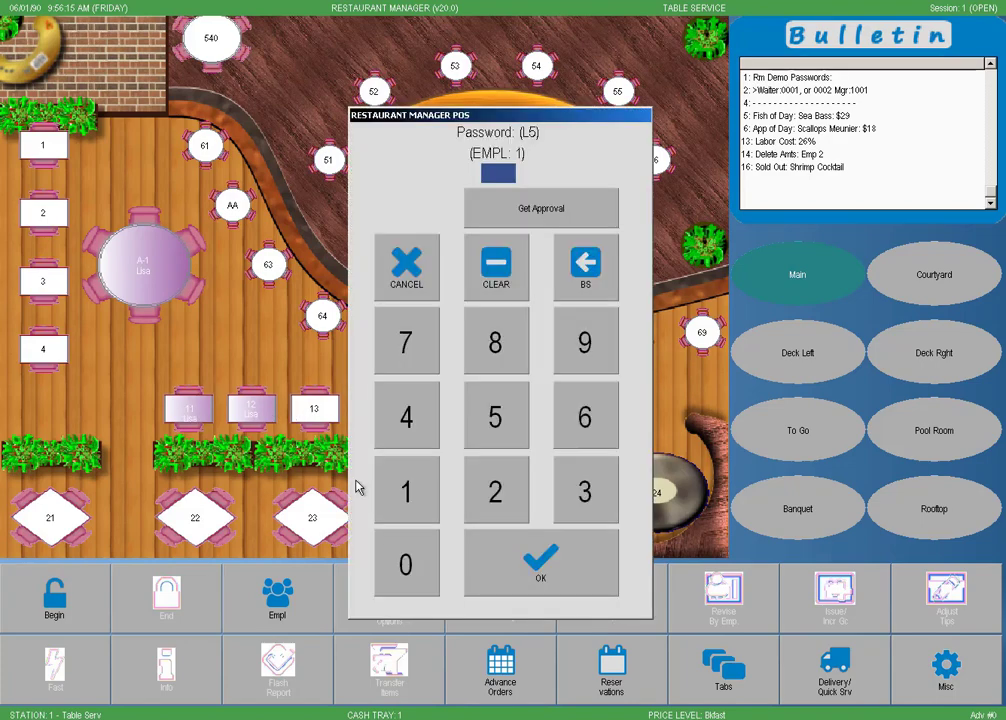
{"action": "key", "text": "Return"}
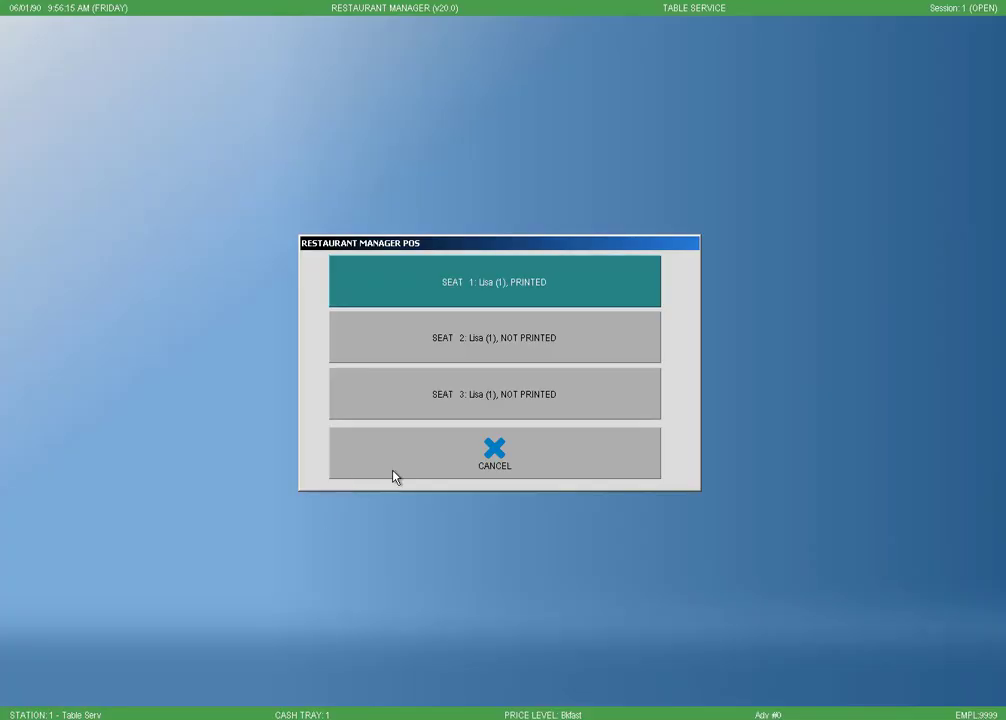
{"action": "left_click", "coordinate": [472, 342]}
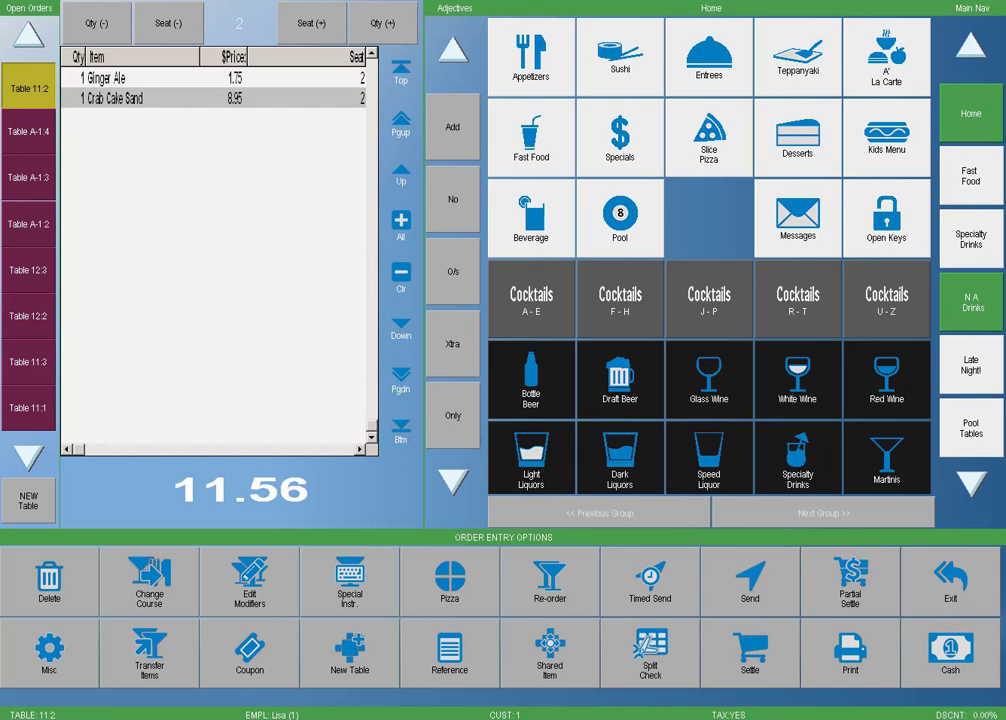
{"action": "left_click", "coordinate": [70, 666]}
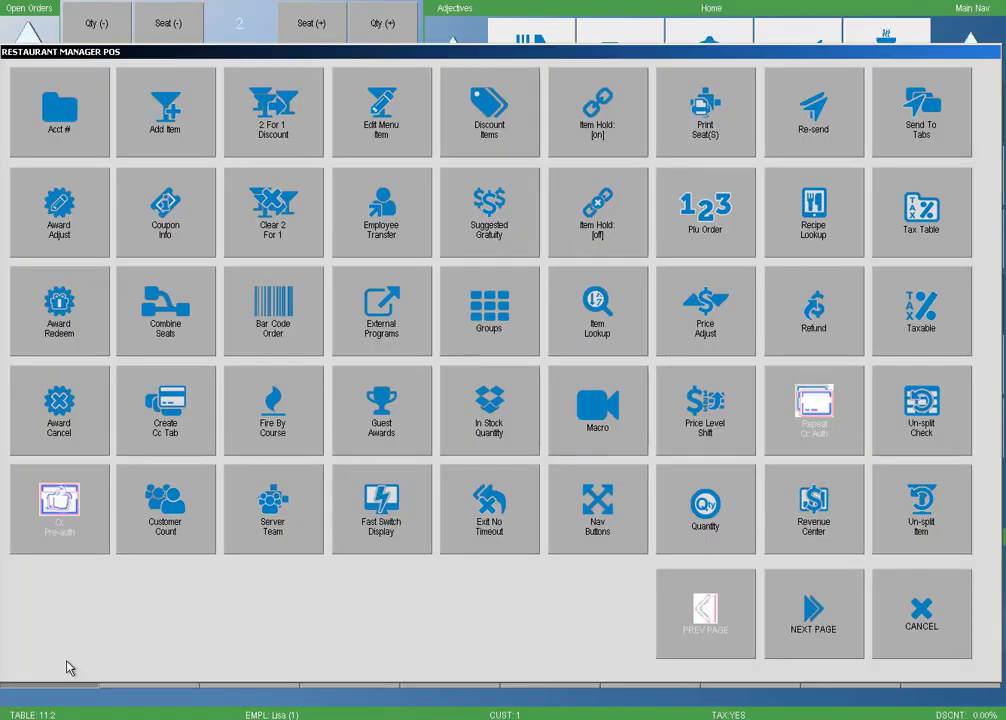